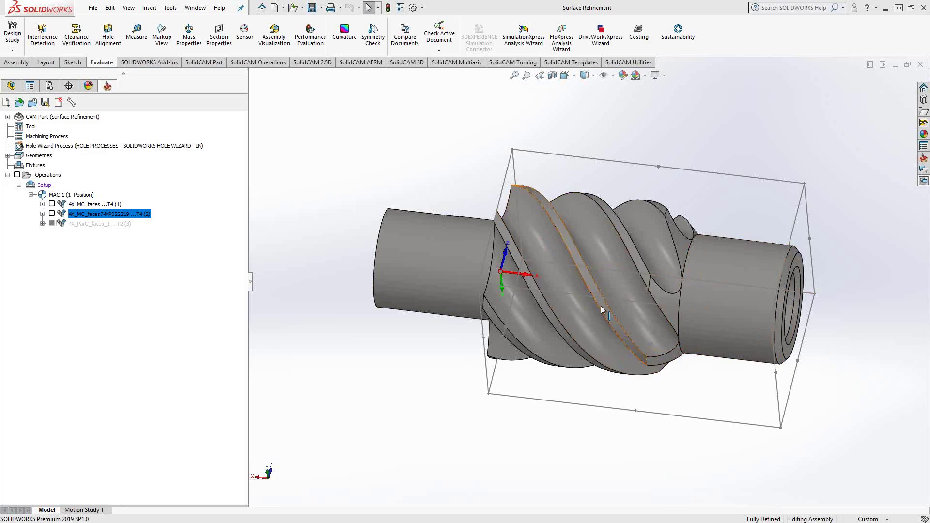
# Display the first 4X operation's toolpath and orbit to inspect it across one helical flute.
pyautogui.moveTo(53, 208); pyautogui.dragTo(83, 214)
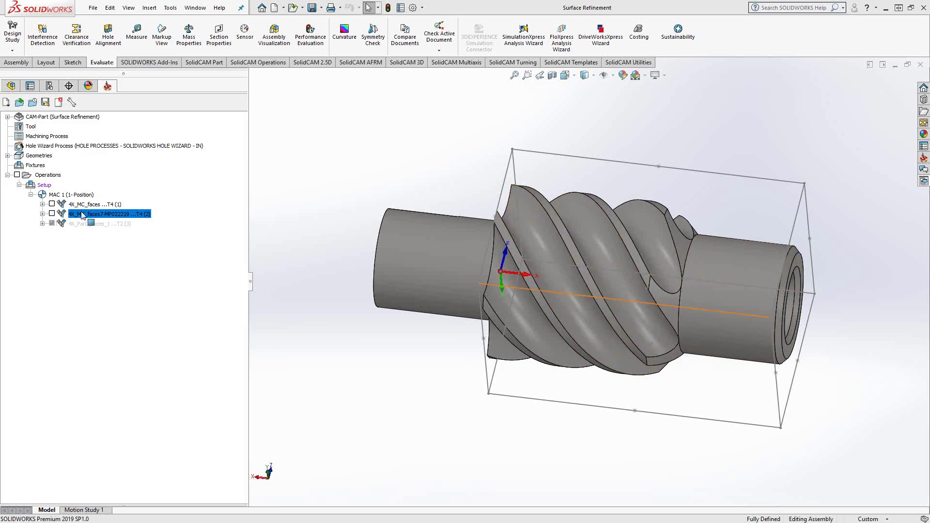
pyautogui.scroll(-5, 664, 315)
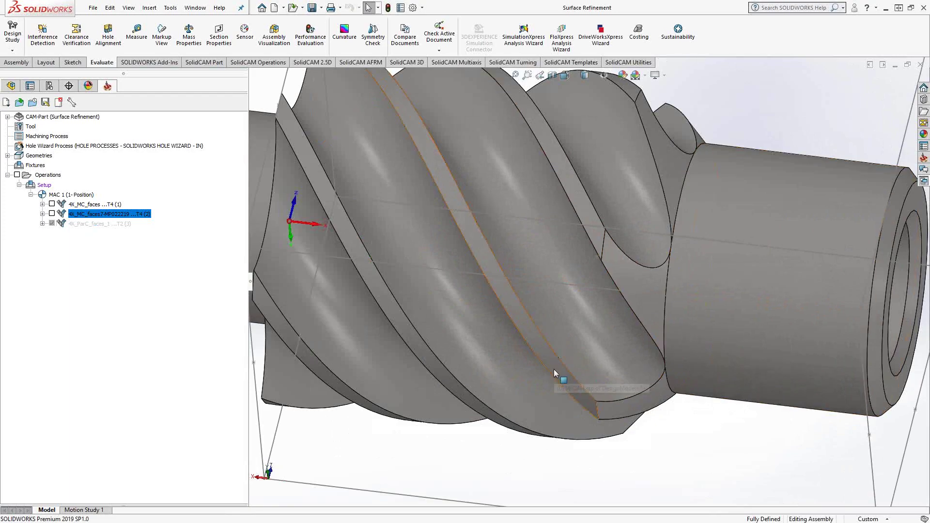
pyautogui.moveTo(601, 339); pyautogui.dragTo(605, 232, button='middle')
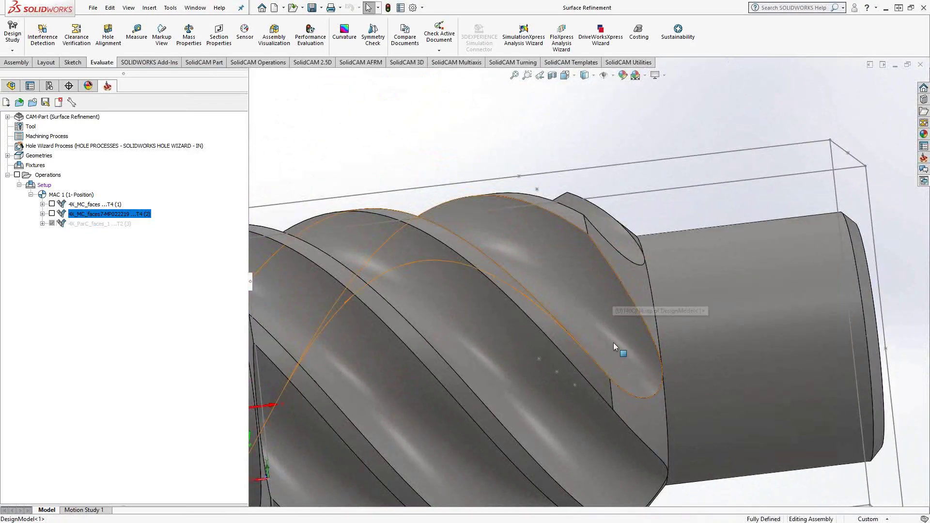
pyautogui.moveTo(616, 349)
pyautogui.mouseDown(button='middle')
pyautogui.moveTo(605, 339)
pyautogui.moveTo(599, 352)
pyautogui.mouseUp(button='middle')
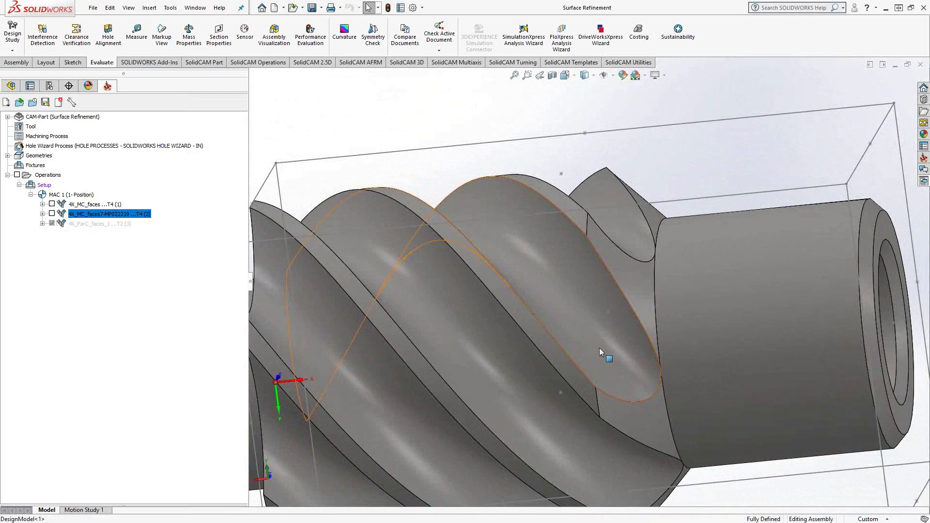
pyautogui.click(52, 204)
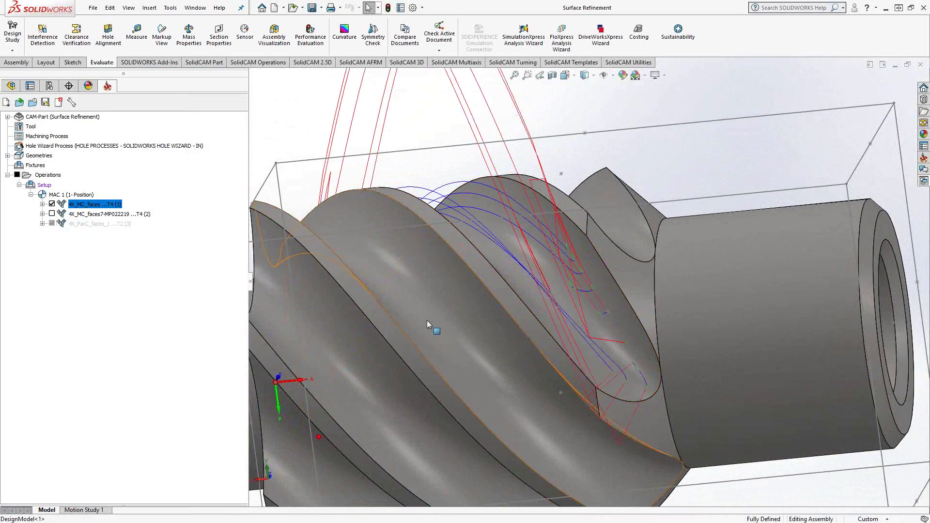
pyautogui.moveTo(426, 320); pyautogui.dragTo(291, 320, button='middle')
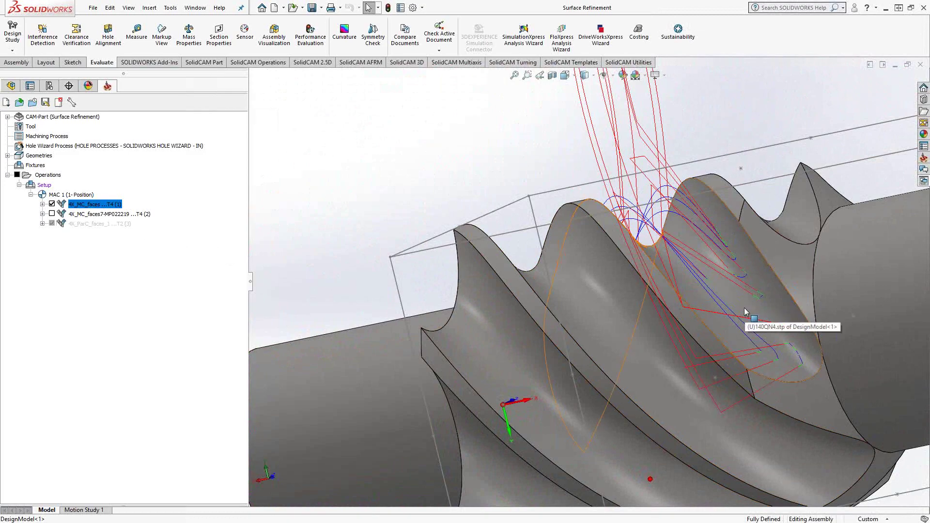
pyautogui.moveTo(748, 286); pyautogui.dragTo(743, 277, button='middle')
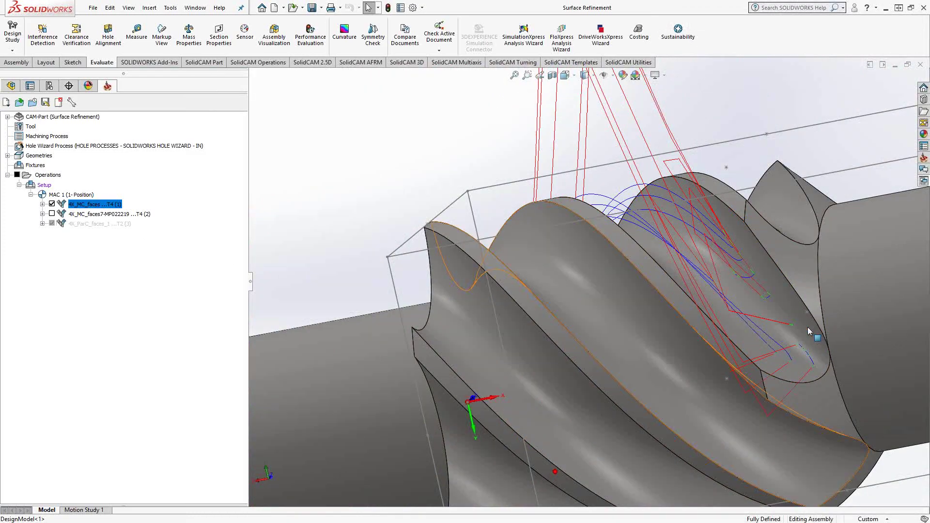
# Turn off the first 4X operation's toolpath and reorient the view of the bare worm shaft.
pyautogui.click(52, 204)
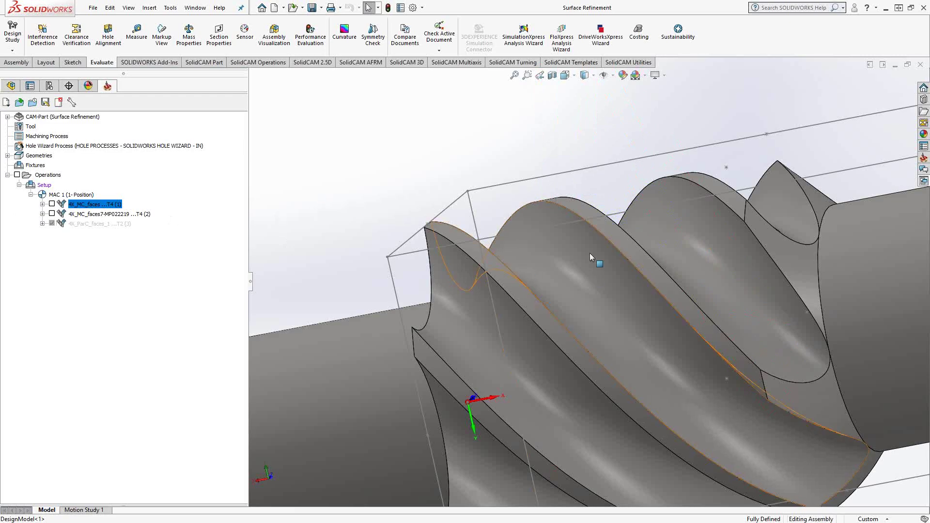
pyautogui.moveTo(497, 228); pyautogui.dragTo(487, 207, button='middle')
pyautogui.scroll(5, 553, 234)
pyautogui.moveTo(553, 234); pyautogui.dragTo(598, 330, button='middle')
pyautogui.scroll(-5, 648, 309)
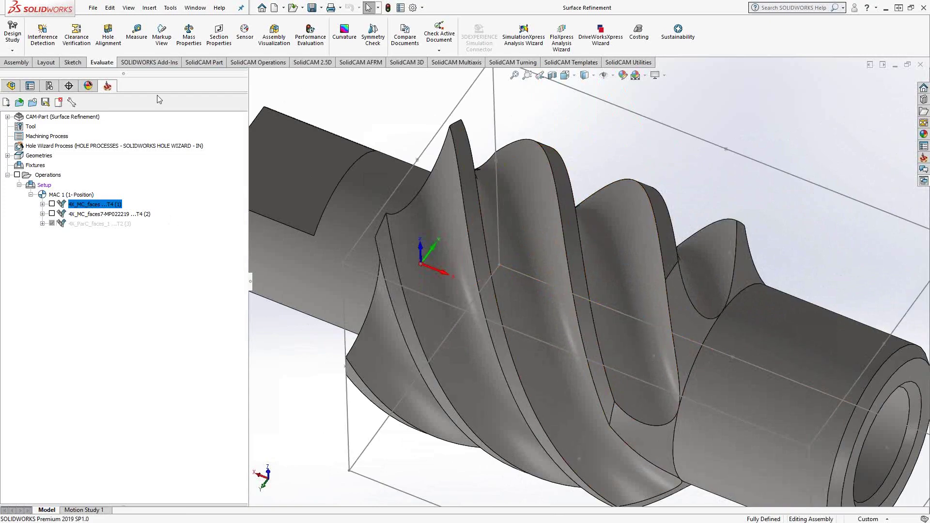
# Edit DesignModel<1> in place from the assembly's FeatureManager tree.
pyautogui.click(11, 86)
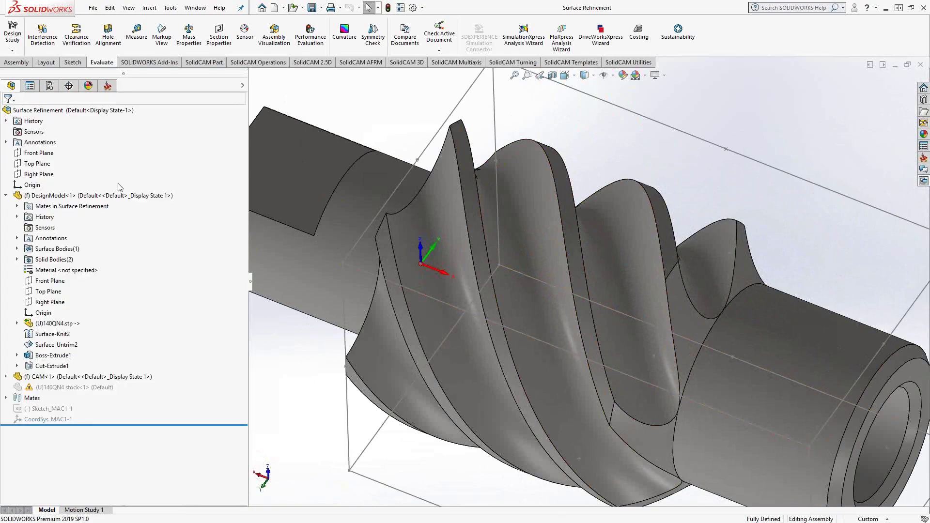
pyautogui.rightClick(55, 195)
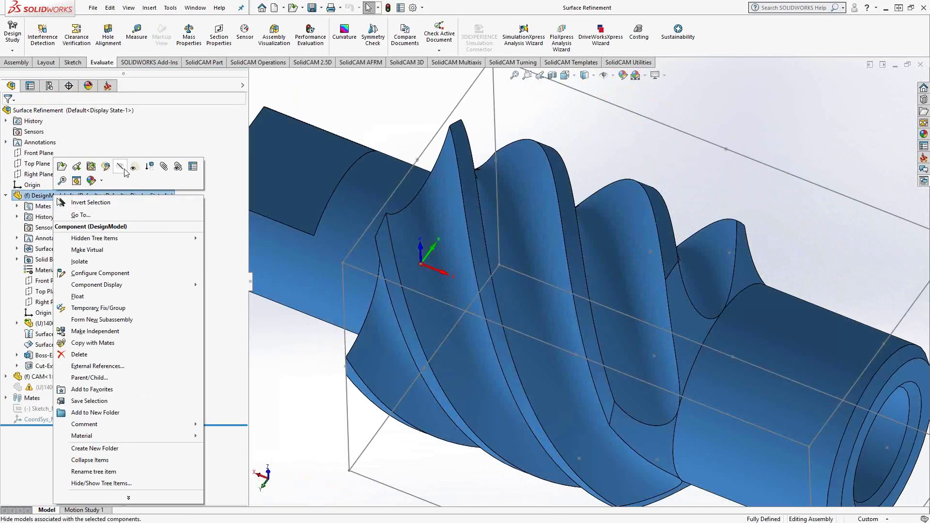
pyautogui.click(105, 166)
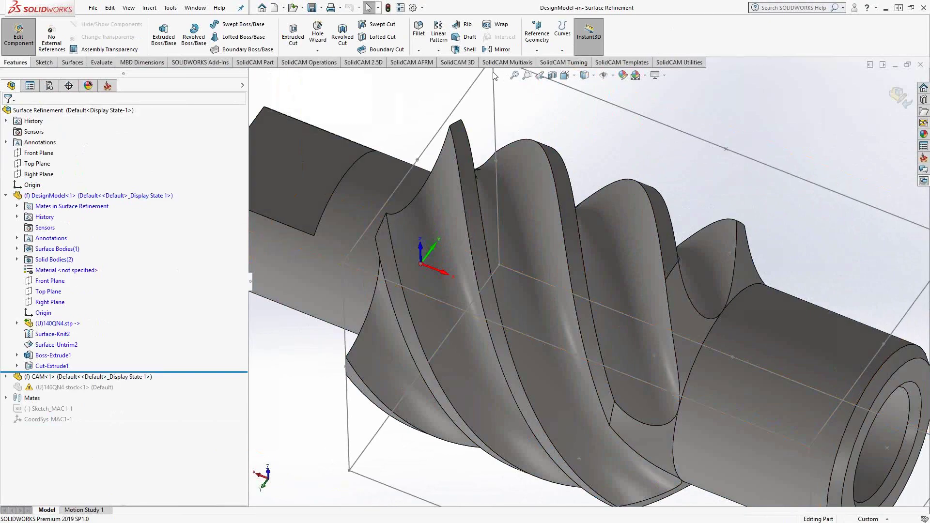
pyautogui.click(78, 63)
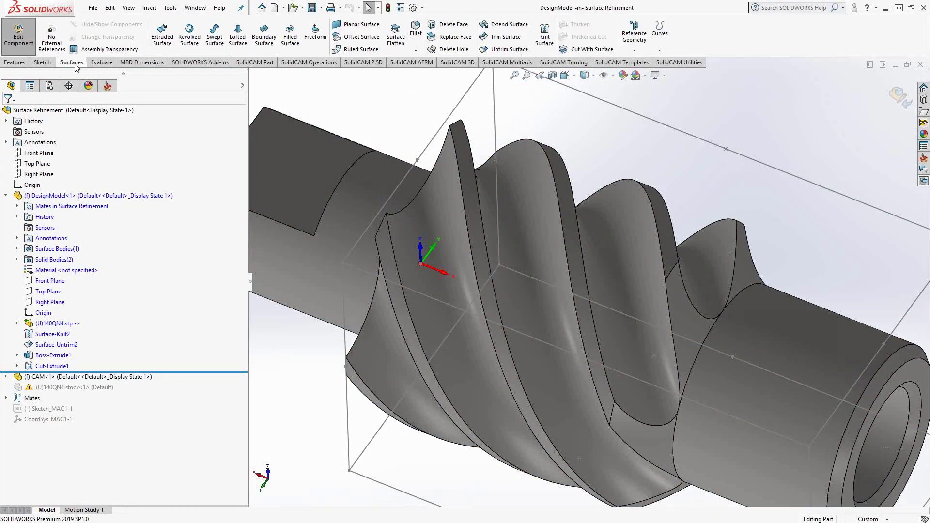
# Knit the single helical groove face into Surface-Knit3.
pyautogui.click(545, 37)
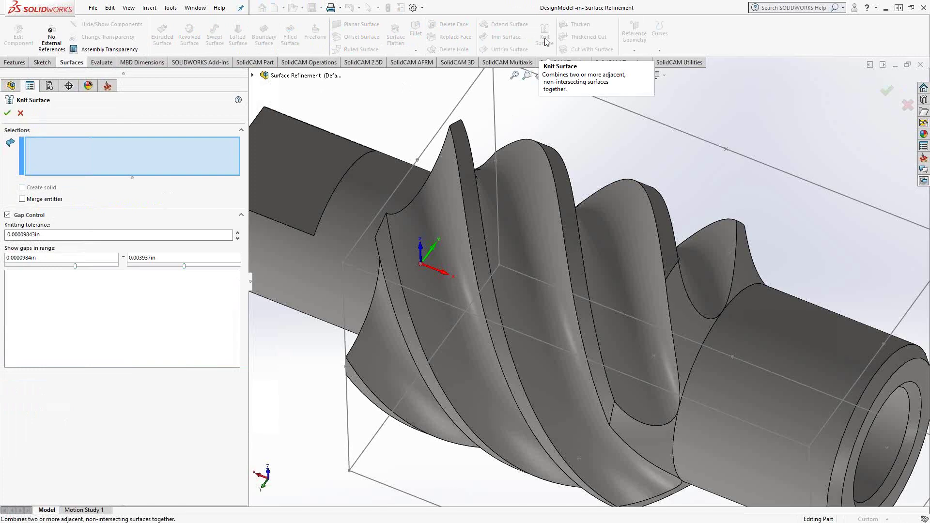
pyautogui.click(649, 398)
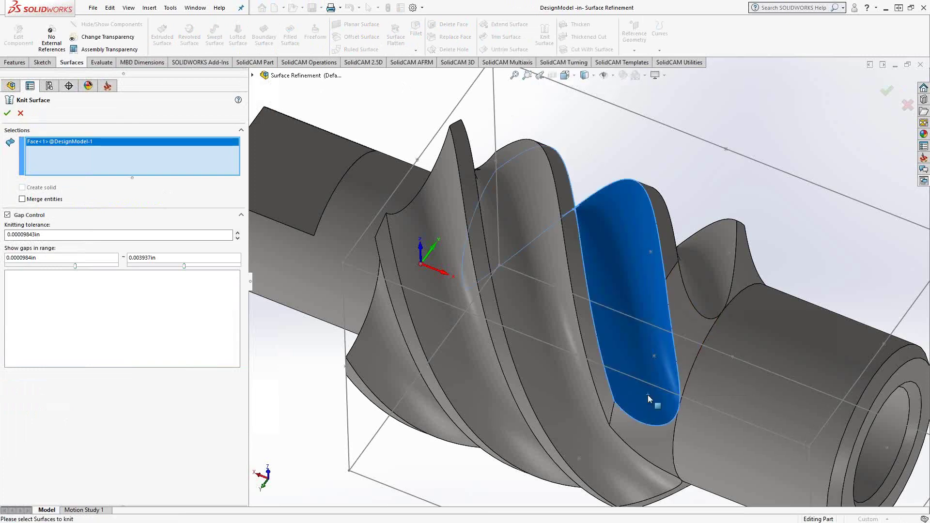
pyautogui.click(6, 114)
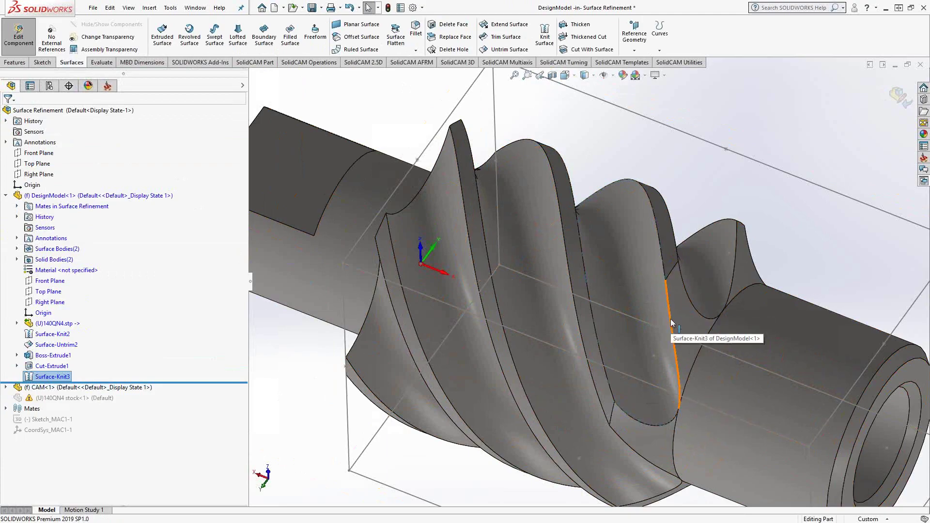
# Untrim the knitted groove face on all edges as Surface-Untrim3, then exit part editing.
pyautogui.click(628, 288)
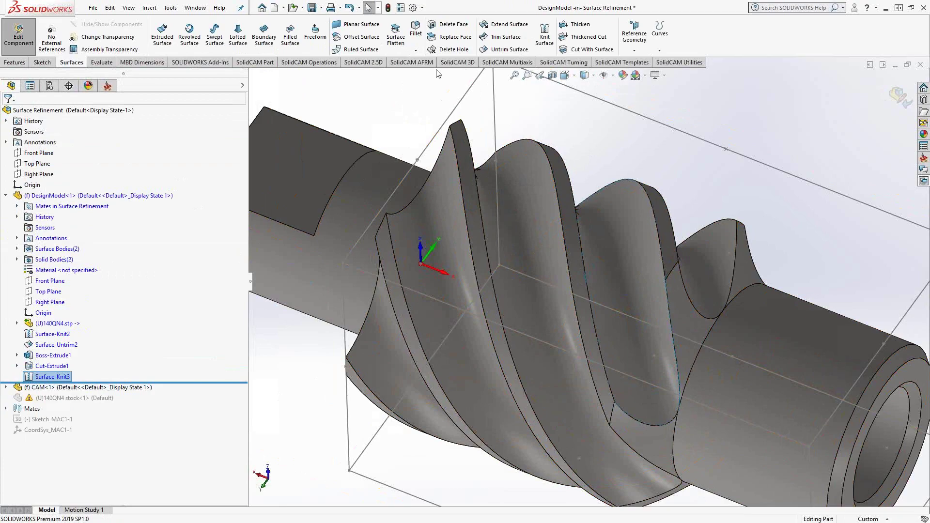
pyautogui.click(494, 50)
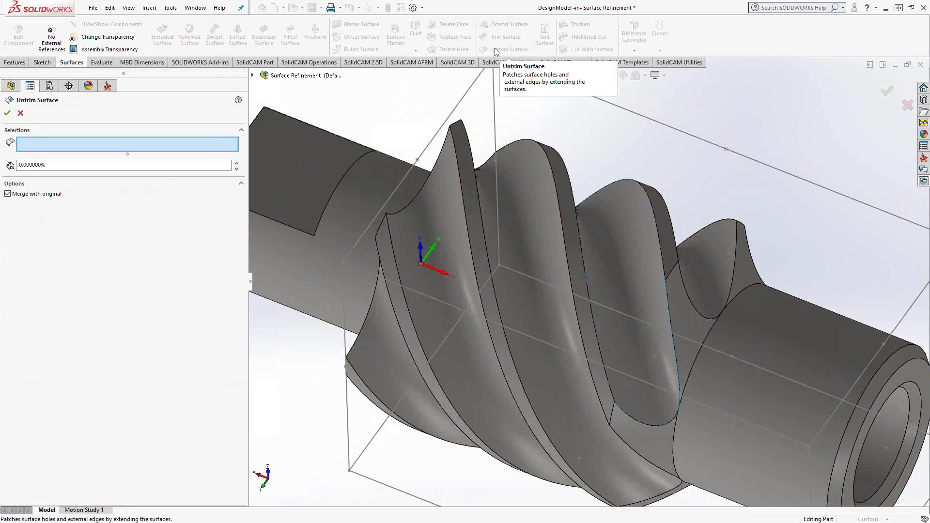
pyautogui.click(655, 371)
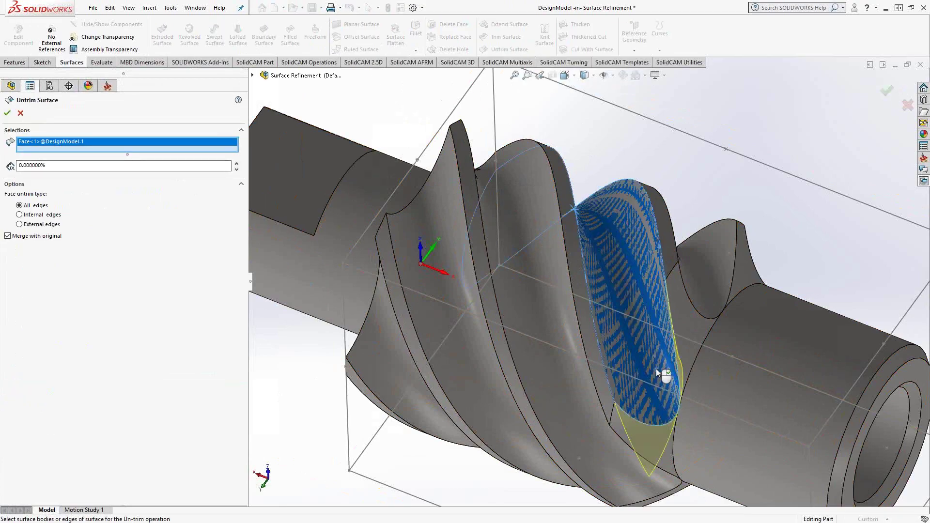
pyautogui.moveTo(675, 368); pyautogui.dragTo(720, 320, button='middle')
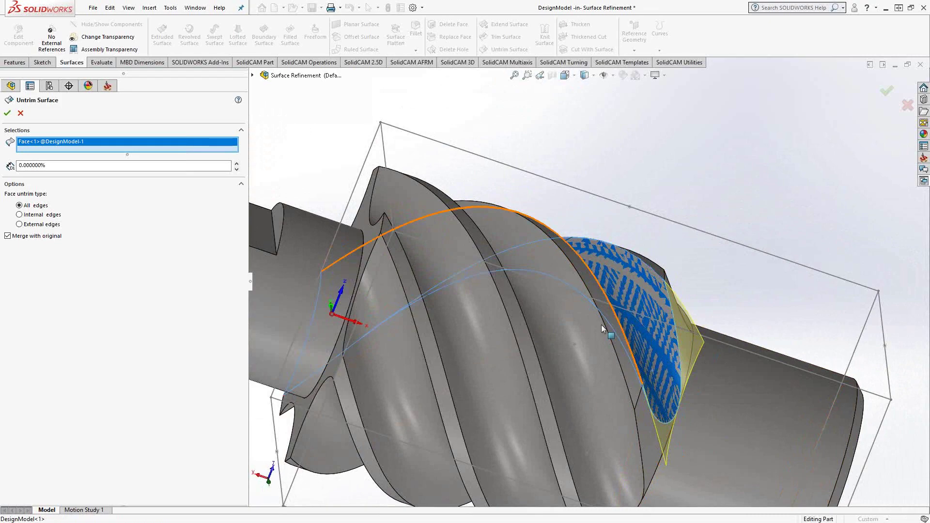
pyautogui.click(21, 115)
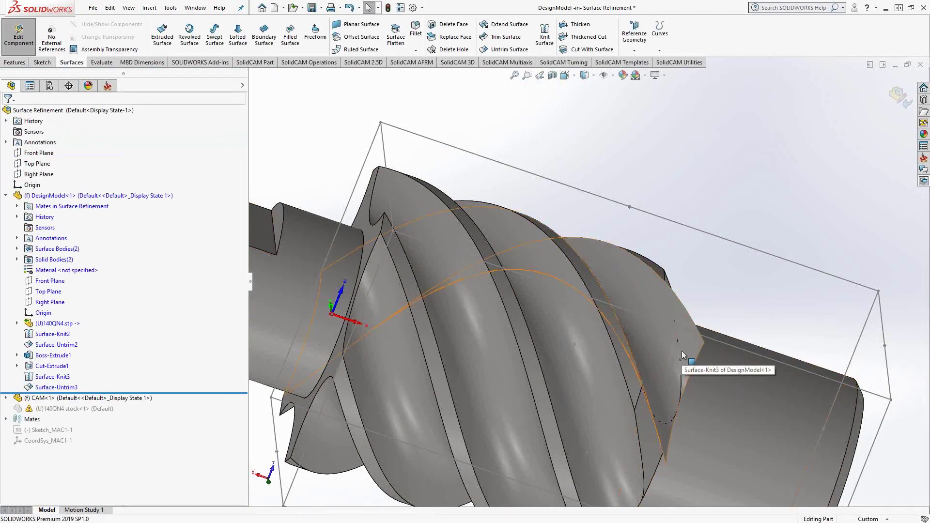
pyautogui.click(19, 38)
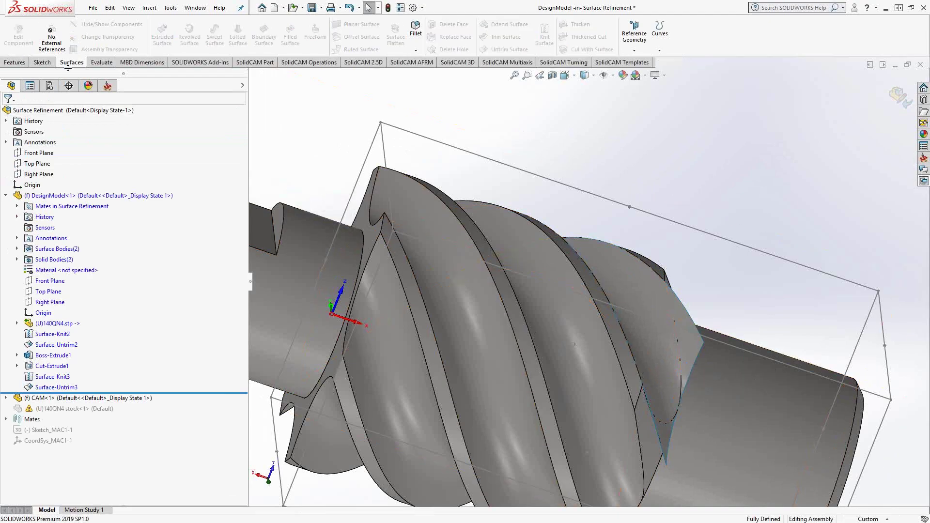
# Display the second 4X operation's toolpath over the untrimmed flute and orbit for close-ups.
pyautogui.click(107, 86)
pyautogui.scroll(6, 586, 429)
pyautogui.moveTo(596, 429); pyautogui.dragTo(575, 315, button='middle')
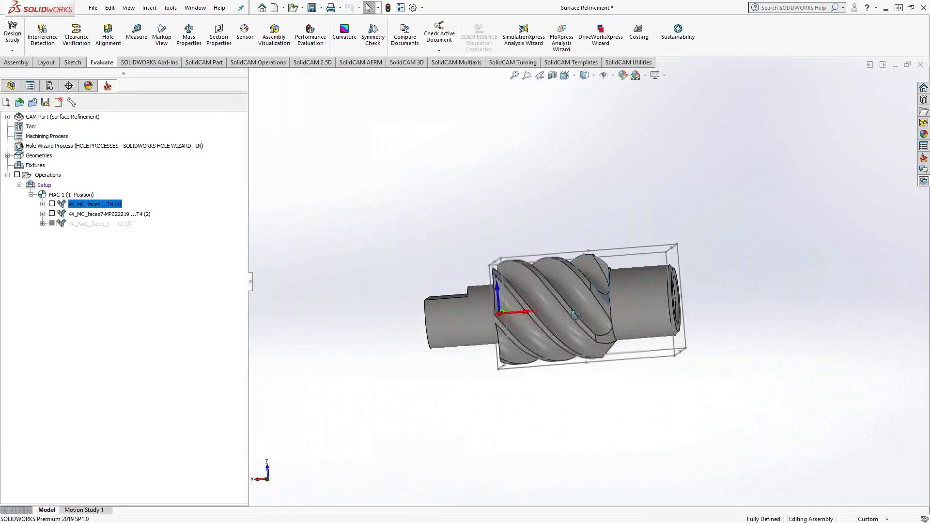
pyautogui.click(52, 213)
pyautogui.scroll(-5, 641, 357)
pyautogui.moveTo(641, 356); pyautogui.dragTo(533, 366, button='middle')
pyautogui.scroll(-5, 579, 260)
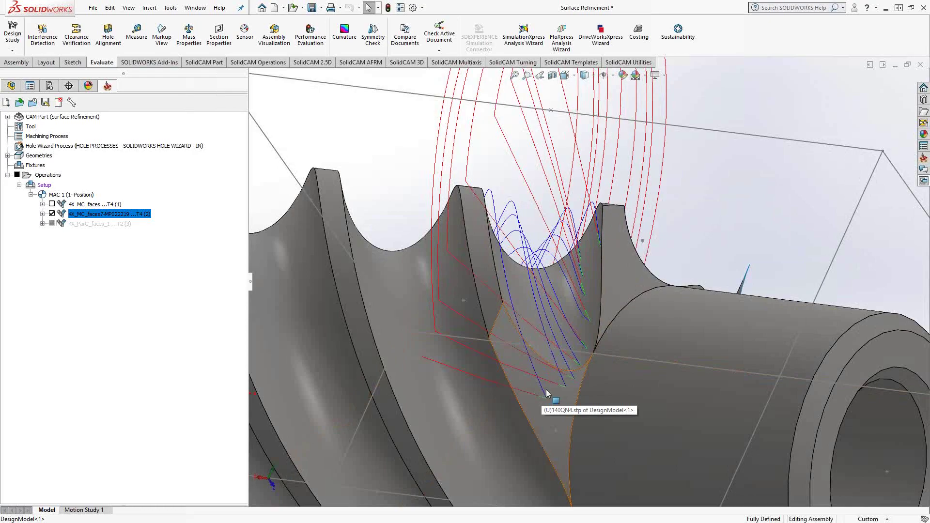
pyautogui.moveTo(550, 322); pyautogui.dragTo(609, 357, button='middle')
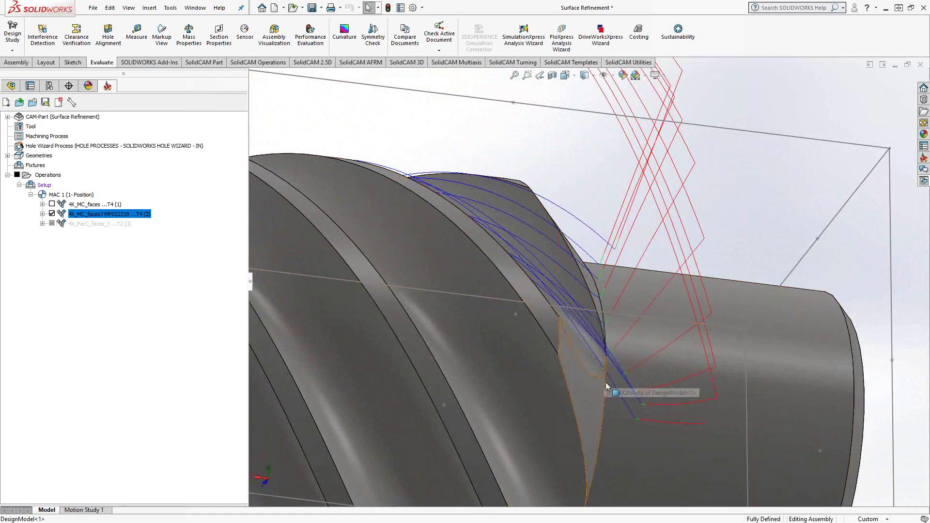
pyautogui.scroll(3, 587, 335)
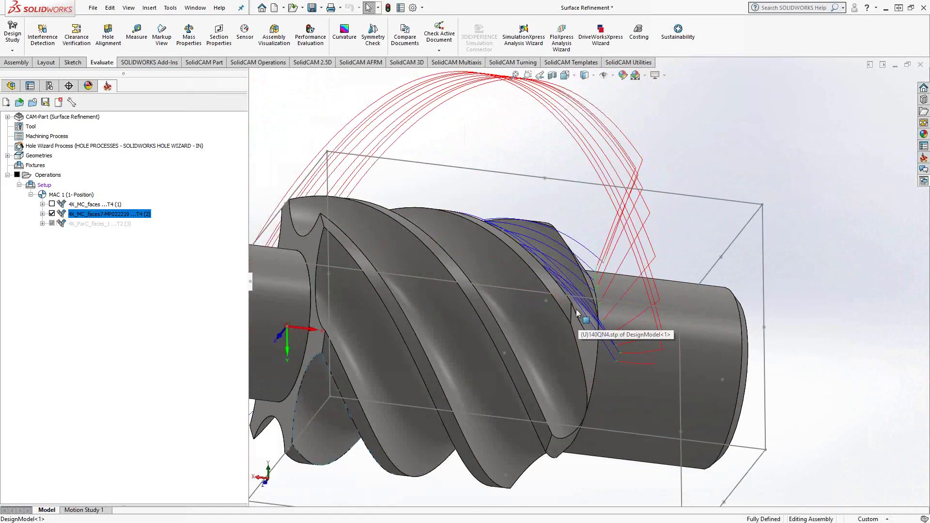
pyautogui.click(11, 86)
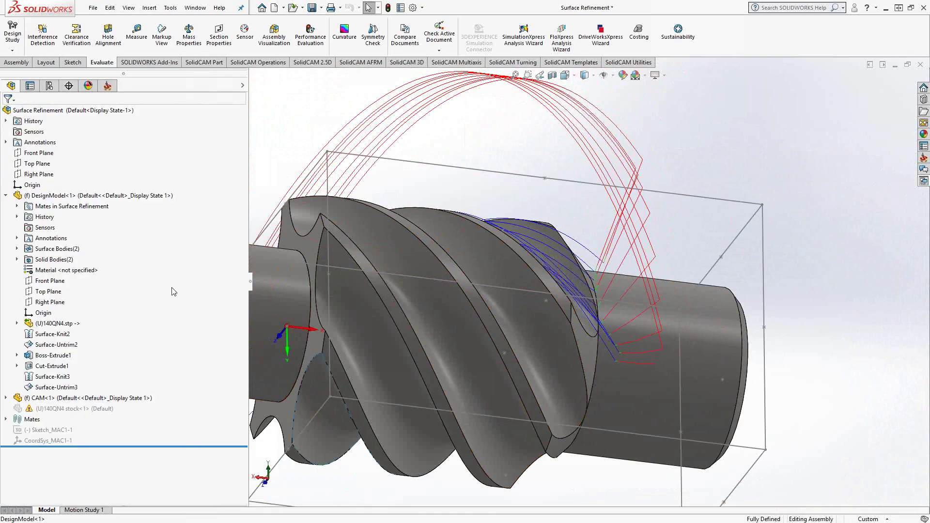
# Review the Surface-Untrim2 feature's context options and orbit the worm shaft slightly.
pyautogui.rightClick(42, 345)
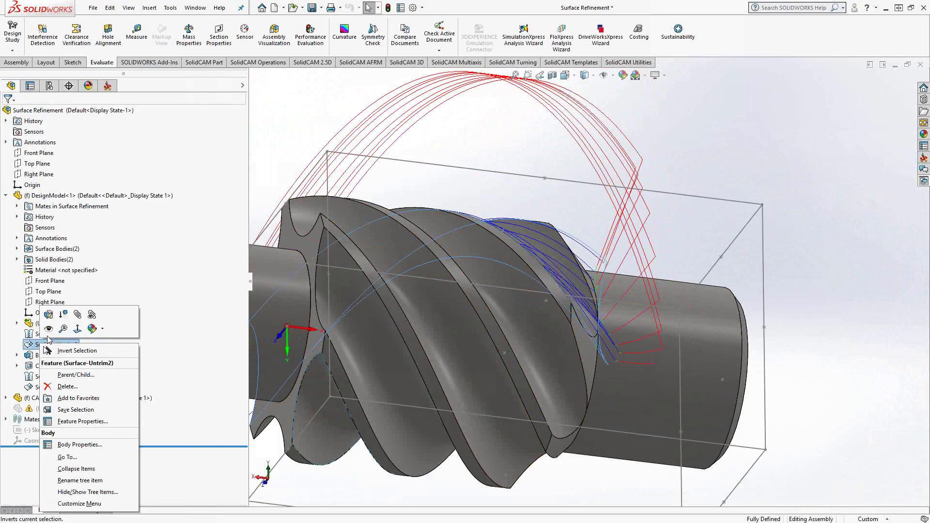
pyautogui.click(48, 335)
pyautogui.moveTo(504, 228); pyautogui.dragTo(484, 328, button='middle')
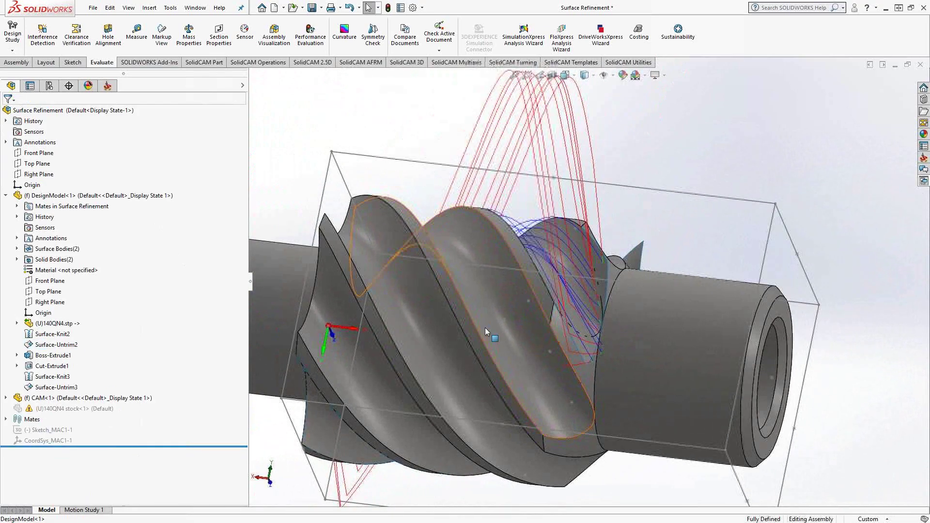